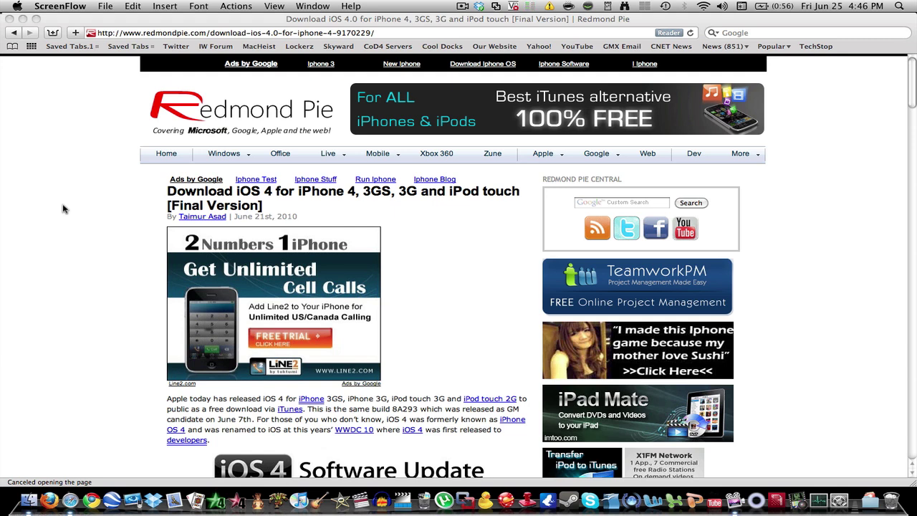
# Step: Launch iTunes, and look through the opening part of the iOS 4 download article in Safari
pyautogui.click(290, 505)
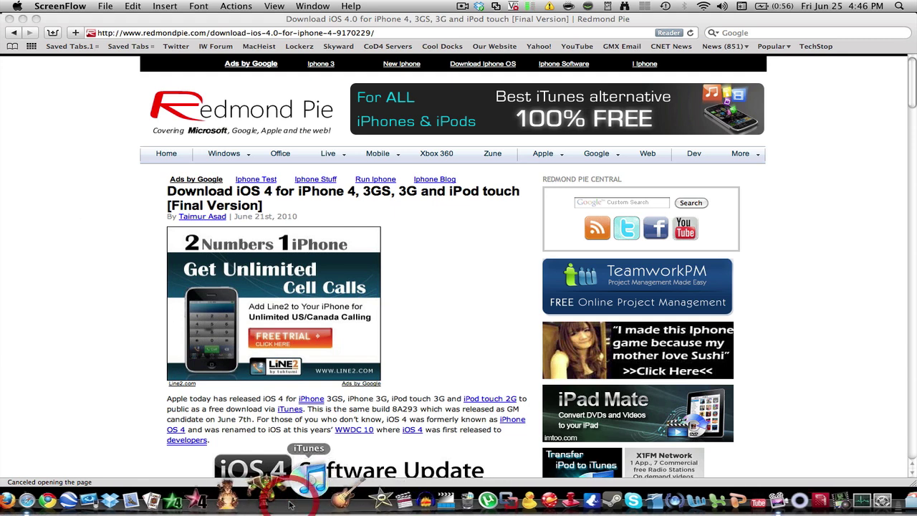
pyautogui.click(119, 358)
pyautogui.scroll(-2, 119, 358)
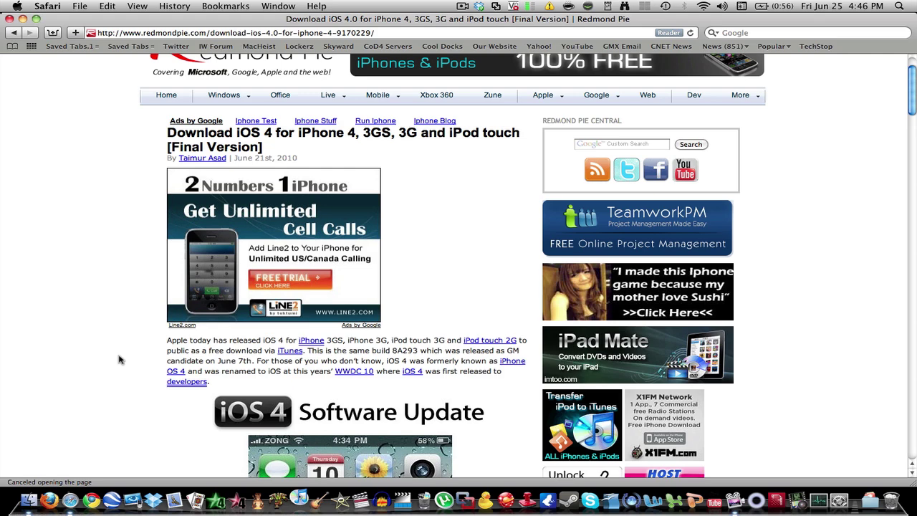
pyautogui.scroll(-3, 119, 359)
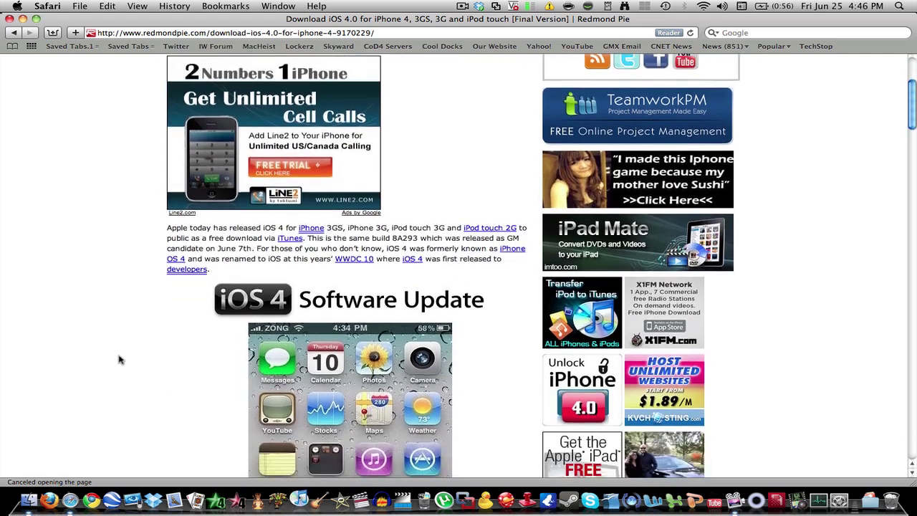
pyautogui.scroll(-4, 119, 360)
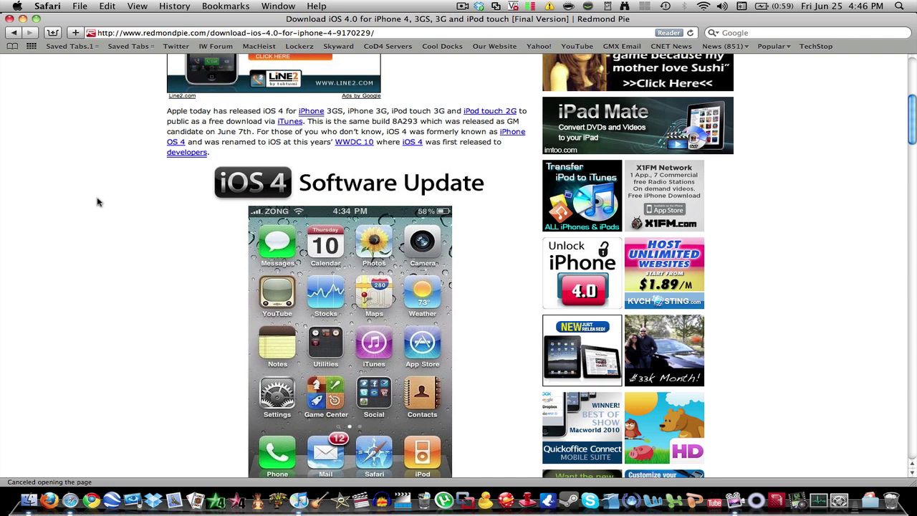
# Step: Switch to iTunes and open the summary page of the connected iPod
pyautogui.click(290, 494)
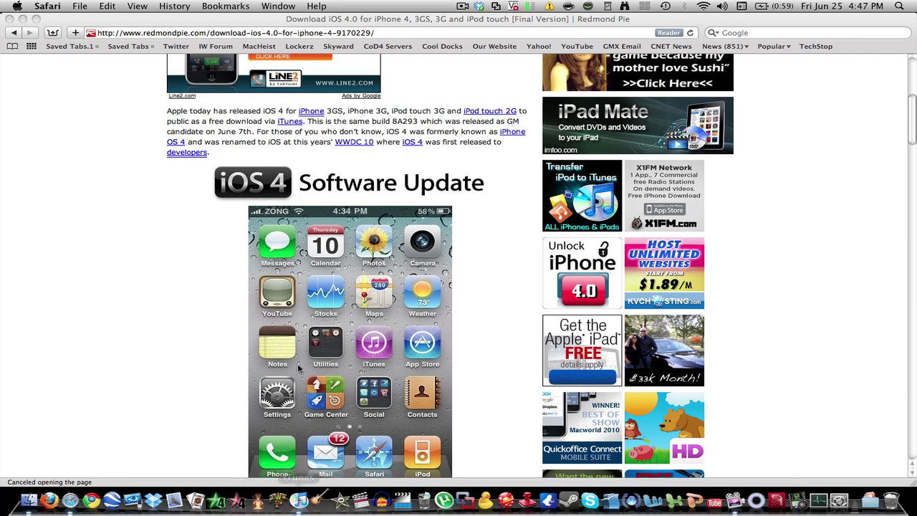
pyautogui.rightClick(326, 493)
pyautogui.click(326, 443)
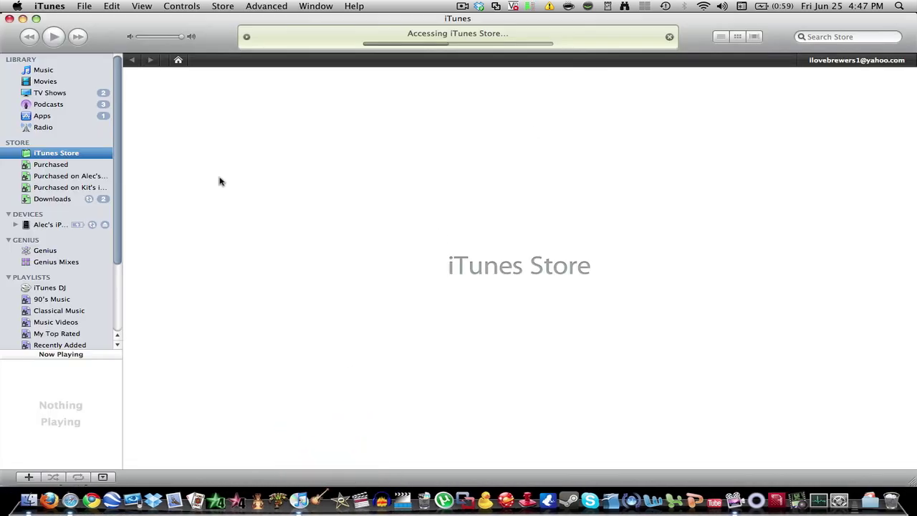
pyautogui.click(45, 230)
pyautogui.click(45, 231)
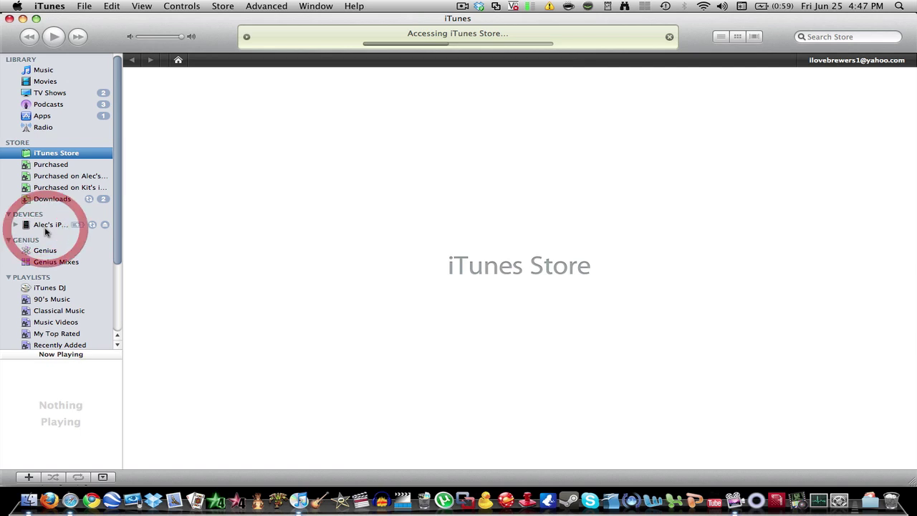
pyautogui.click(45, 231)
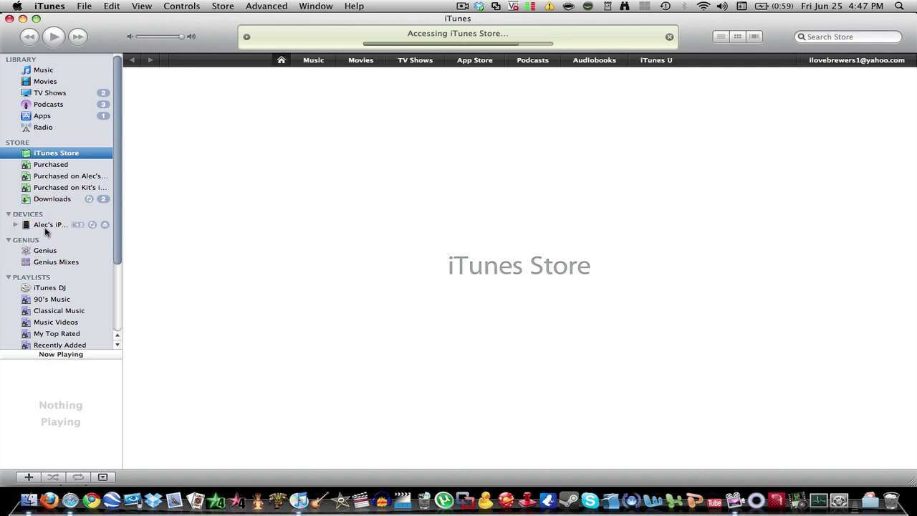
pyautogui.click(45, 228)
pyautogui.click(45, 228)
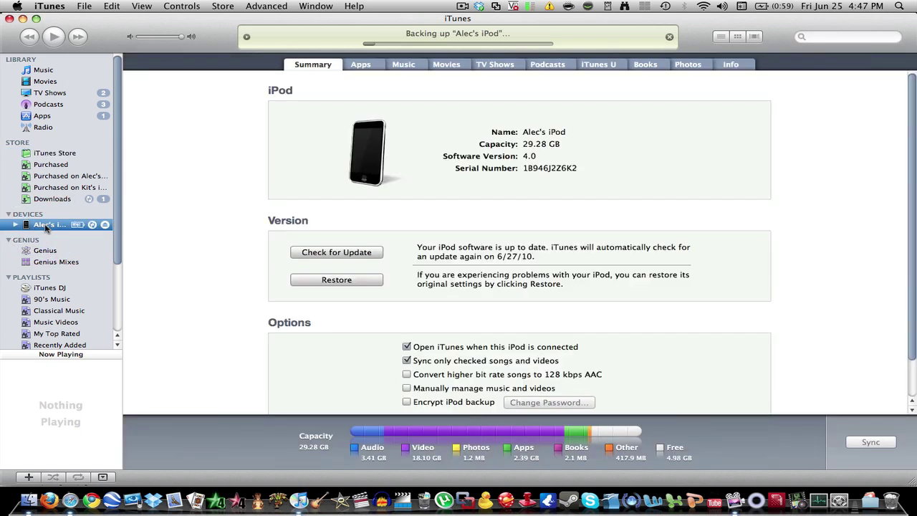
# Step: Cancel the automatic backup and sync running on the connected iPod
pyautogui.click(669, 37)
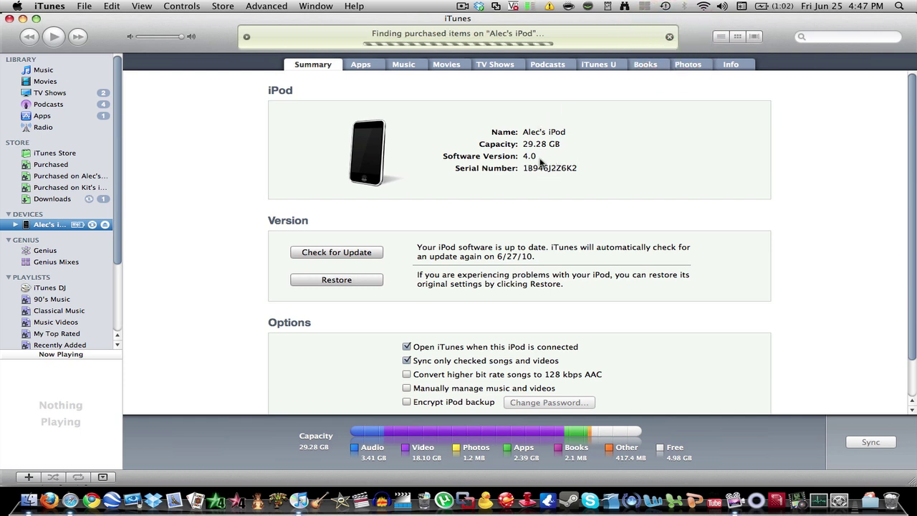
pyautogui.click(669, 38)
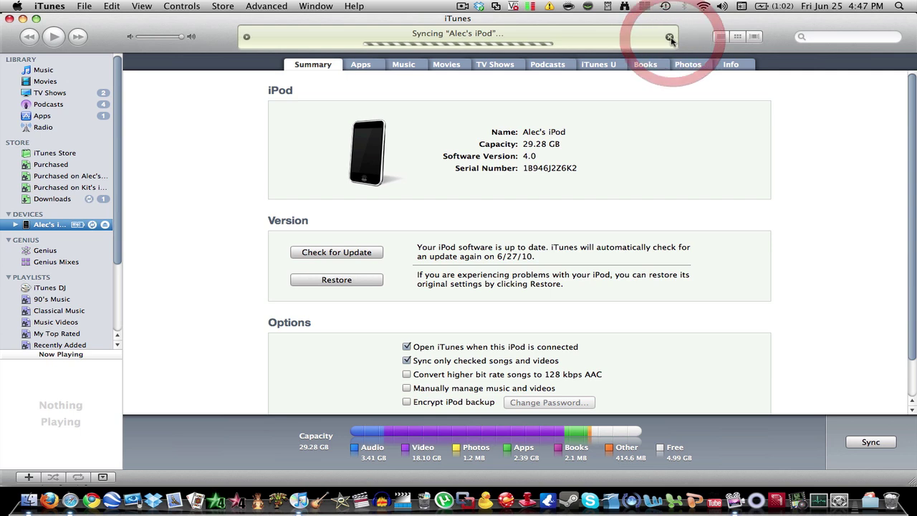
pyautogui.click(668, 38)
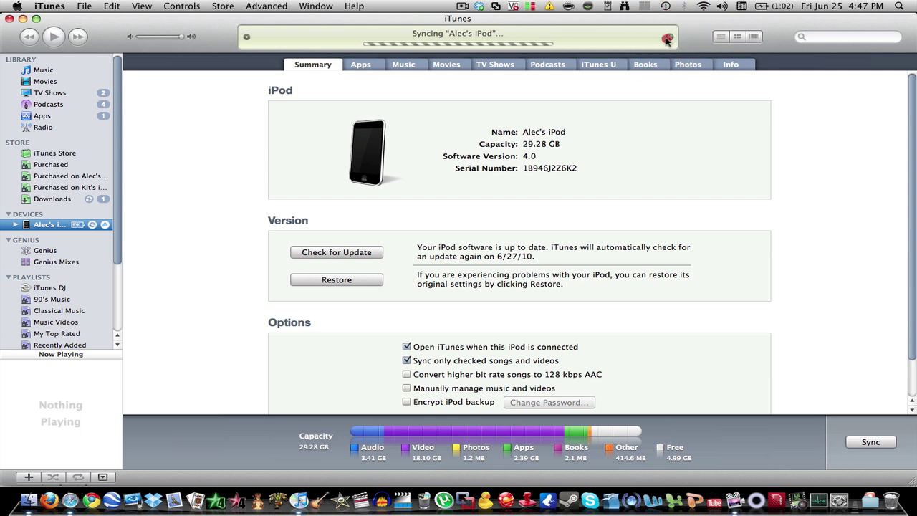
pyautogui.click(667, 39)
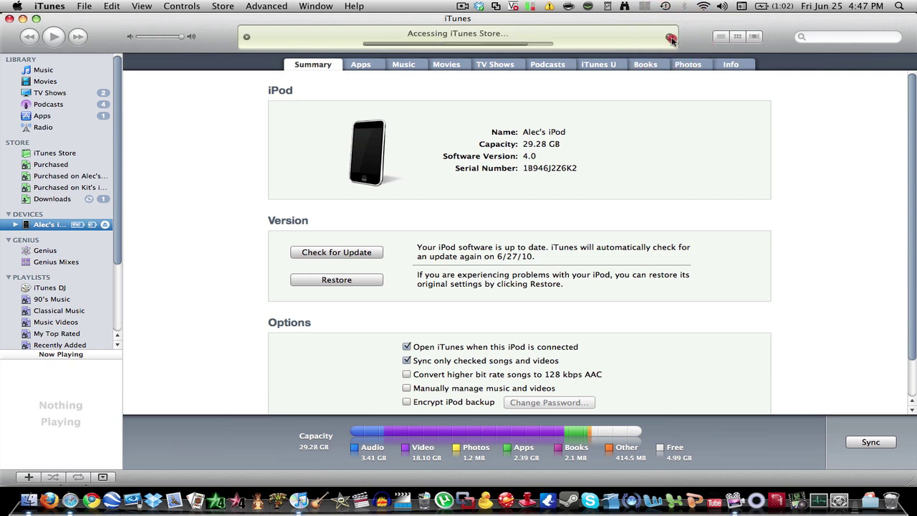
pyautogui.click(670, 38)
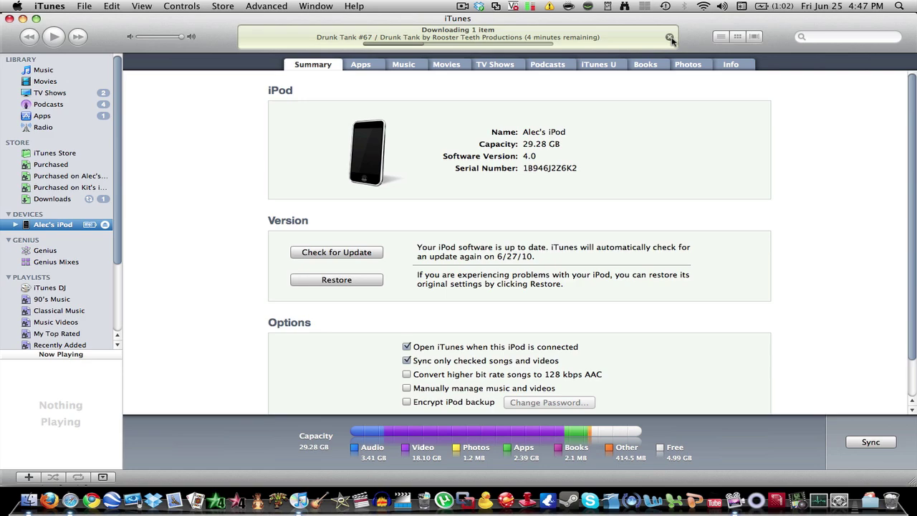
pyautogui.click(669, 38)
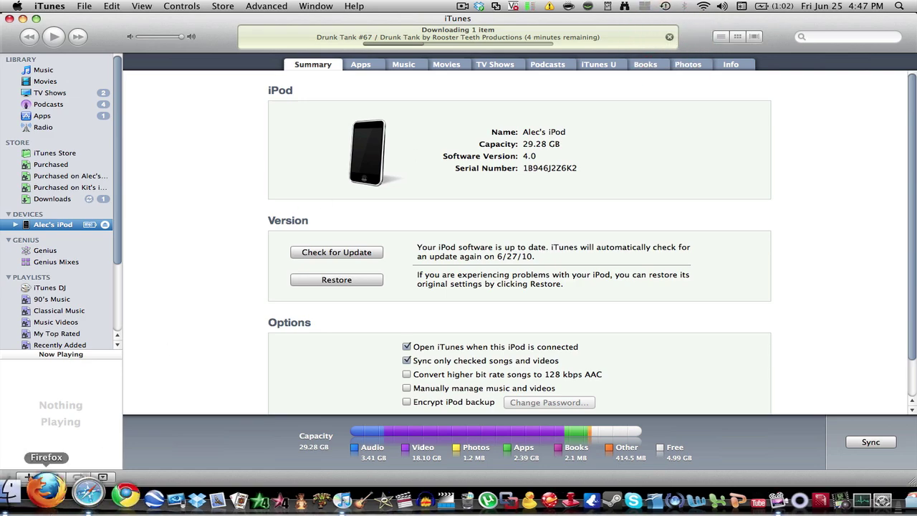
# Step: Switch to Safari and start downloading the iPod touch 3G firmware from the article's official iOS 4 download links
pyautogui.click(70, 500)
pyautogui.scroll(10, 75, 362)
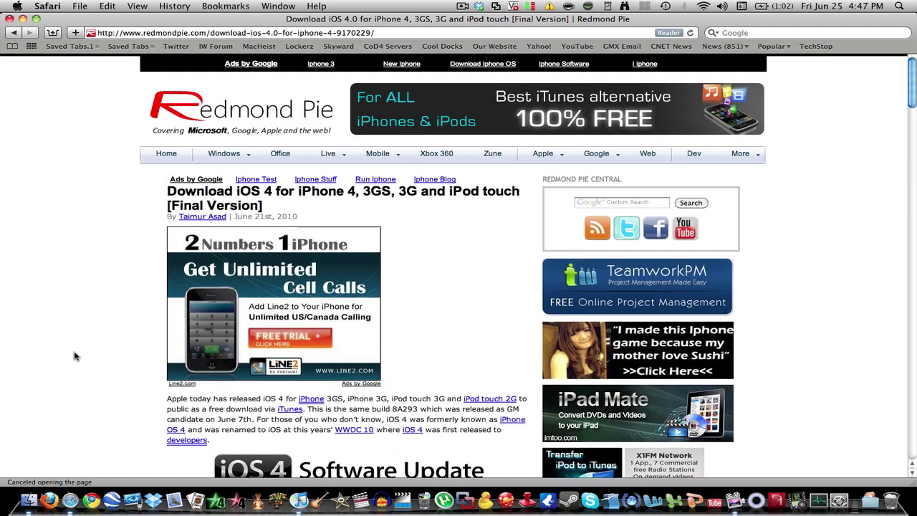
pyautogui.scroll(-3, 74, 356)
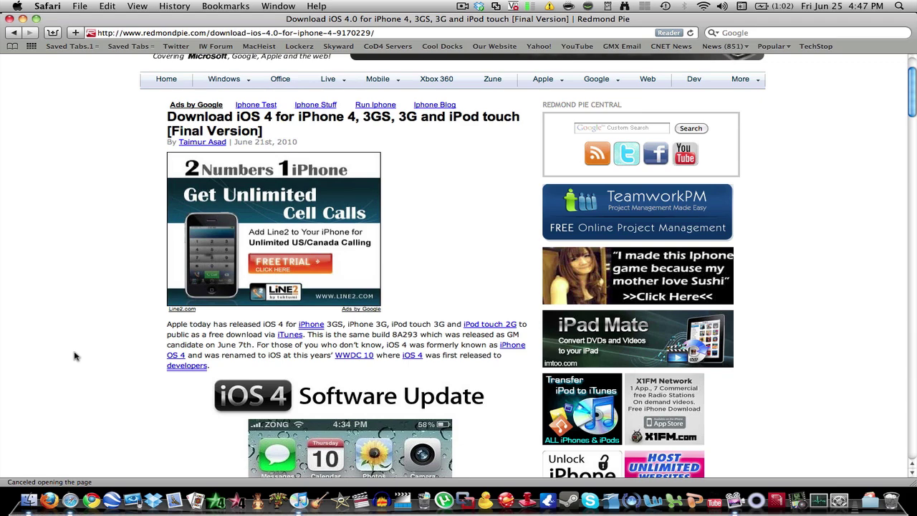
pyautogui.scroll(-10, 74, 356)
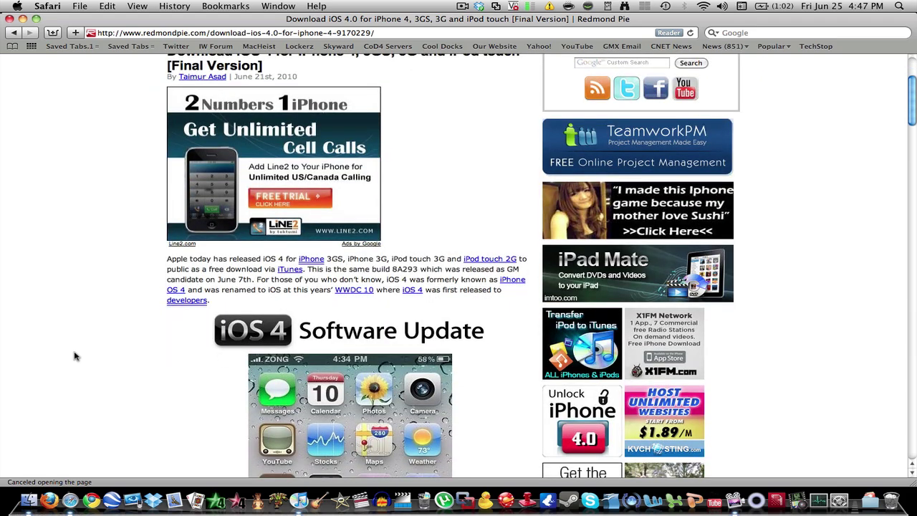
pyautogui.scroll(-9, 75, 356)
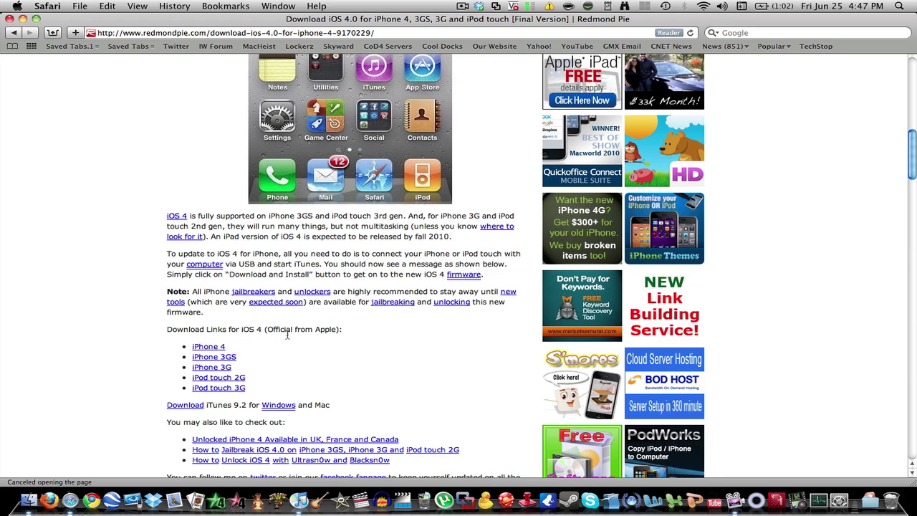
pyautogui.scroll(-3, 70, 314)
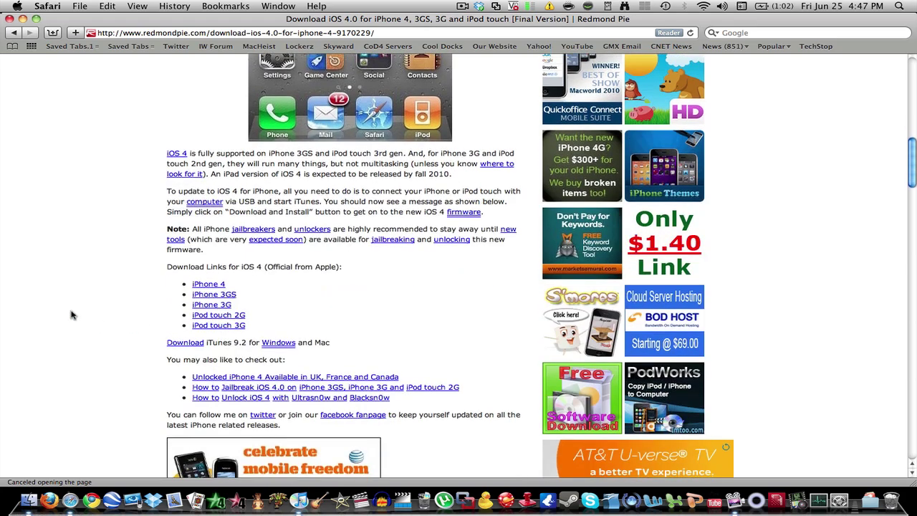
pyautogui.click(208, 287)
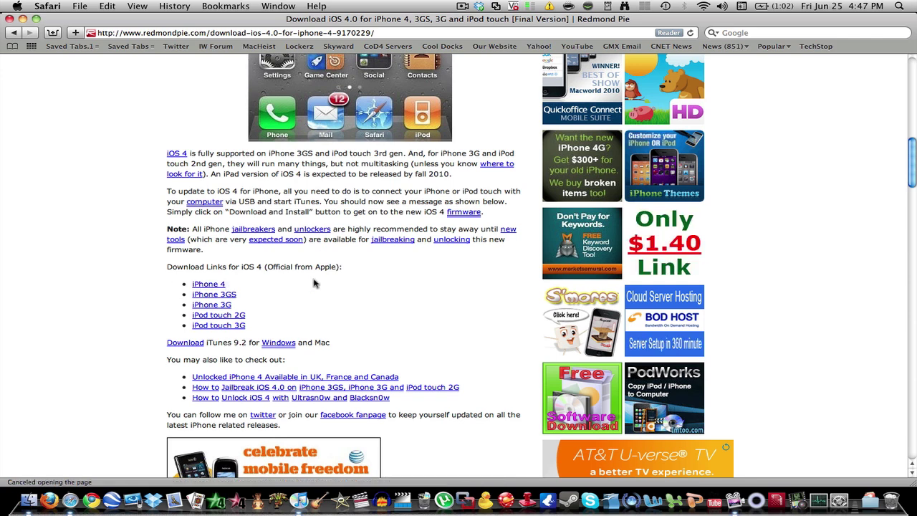
pyautogui.scroll(-1, 315, 272)
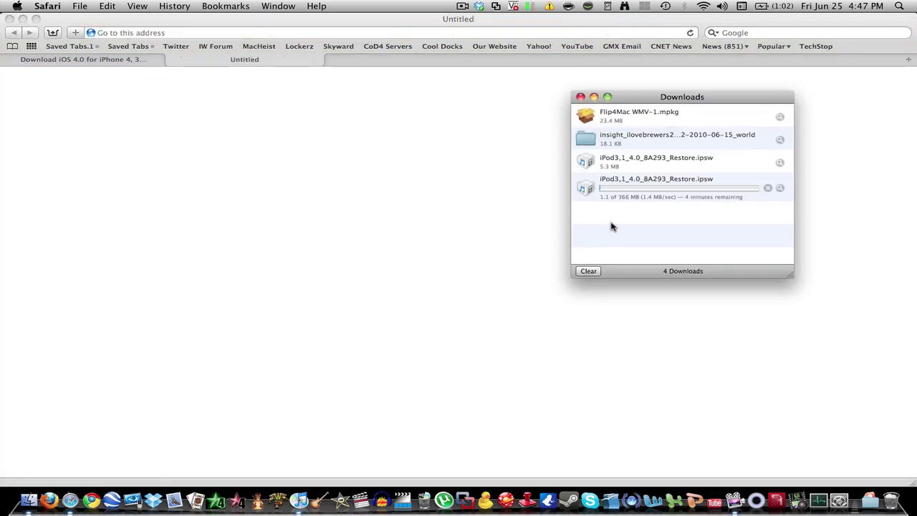
# Step: Try to open the iPod3,1_4.0_8A293_Restore.ipsw download, dismiss the alert, and return to the iOS 4 article
pyautogui.click(630, 198)
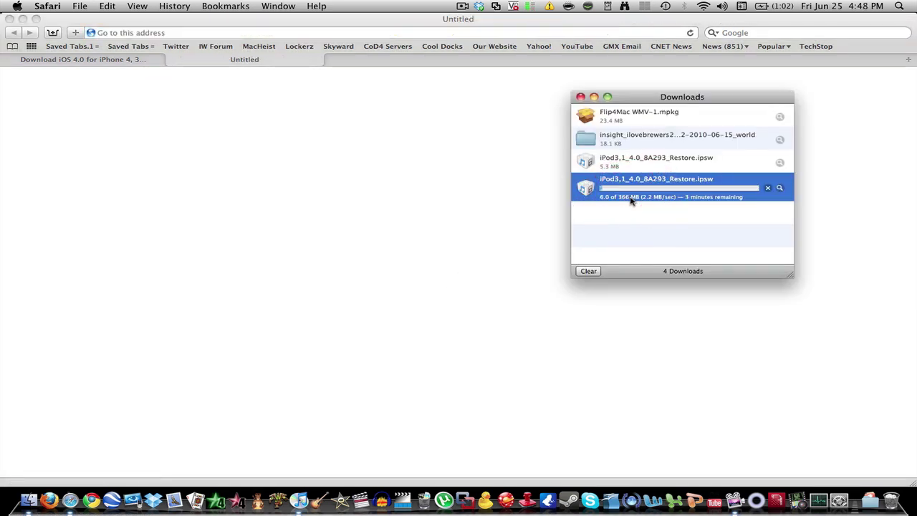
pyautogui.click(634, 164)
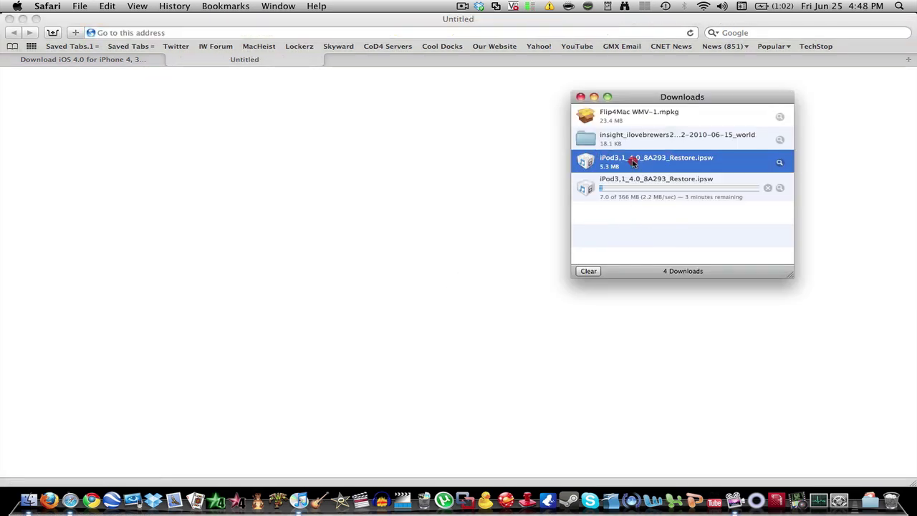
pyautogui.doubleClick(709, 194)
pyautogui.click(764, 178)
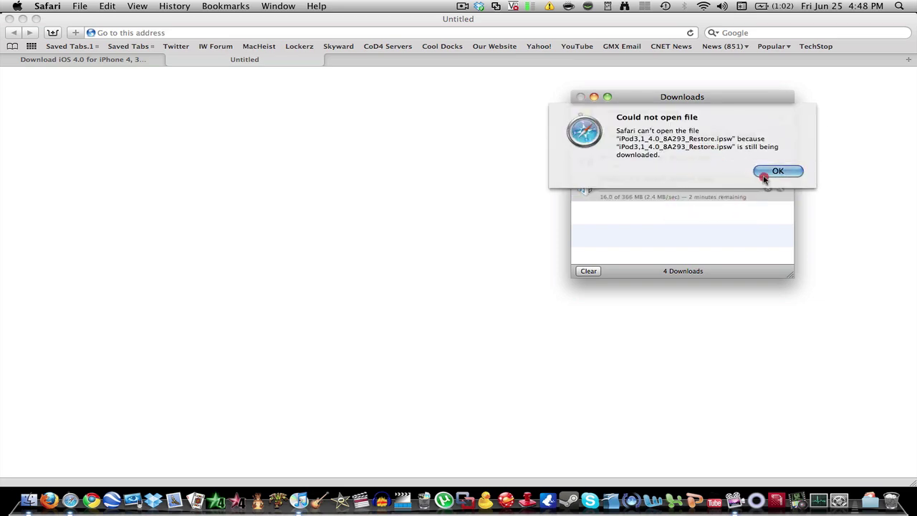
pyautogui.click(173, 60)
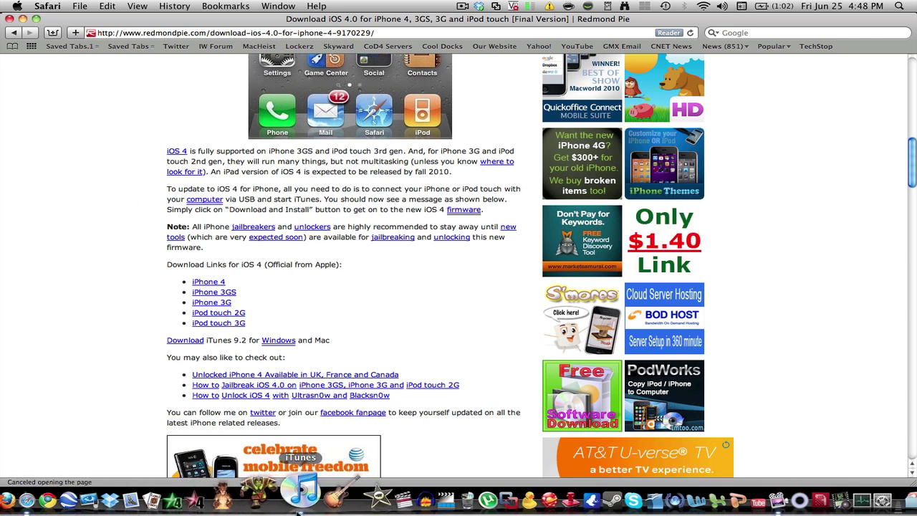
# Step: Switch to iTunes and start a backup of the connected iPod
pyautogui.click(306, 491)
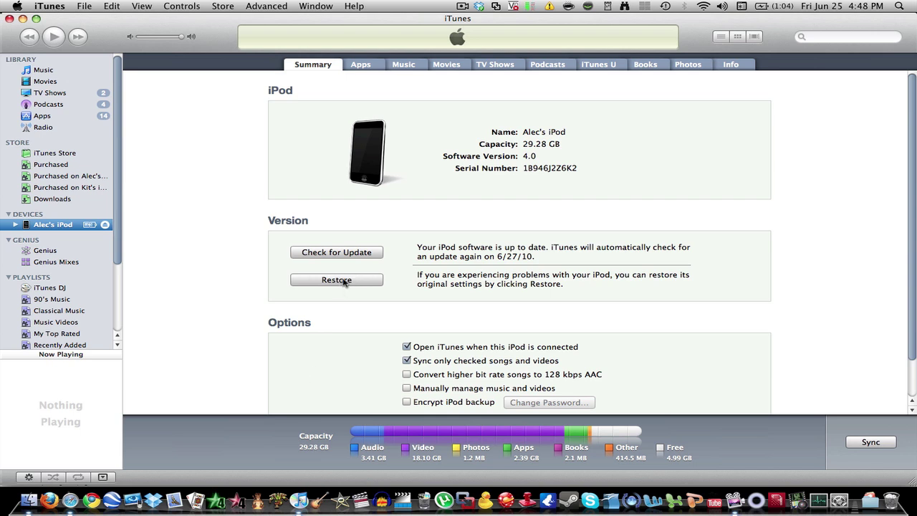
pyautogui.click(63, 227)
pyautogui.click(63, 228)
pyautogui.click(63, 227)
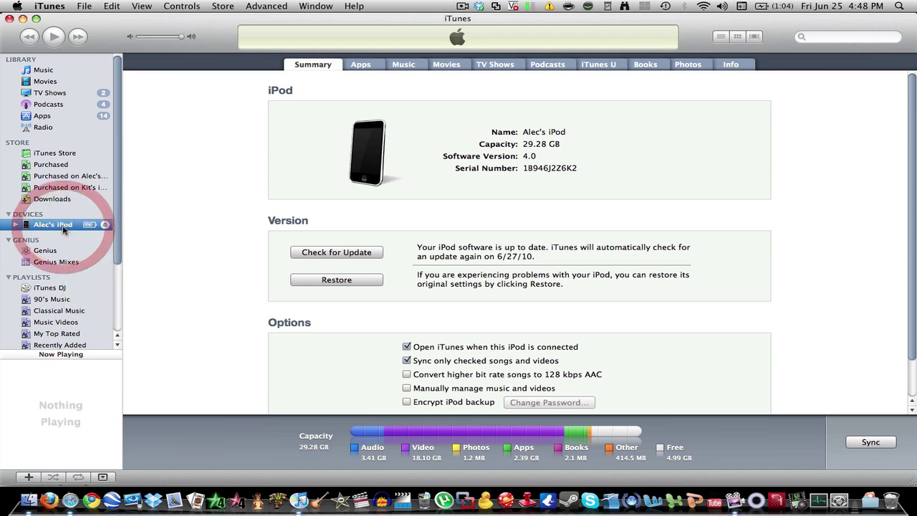
pyautogui.click(63, 227)
pyautogui.rightClick(63, 228)
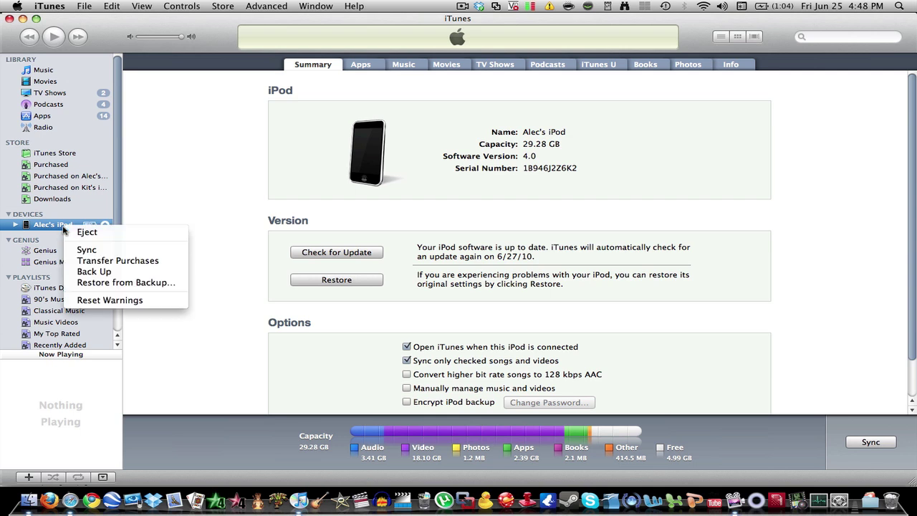
pyautogui.click(96, 274)
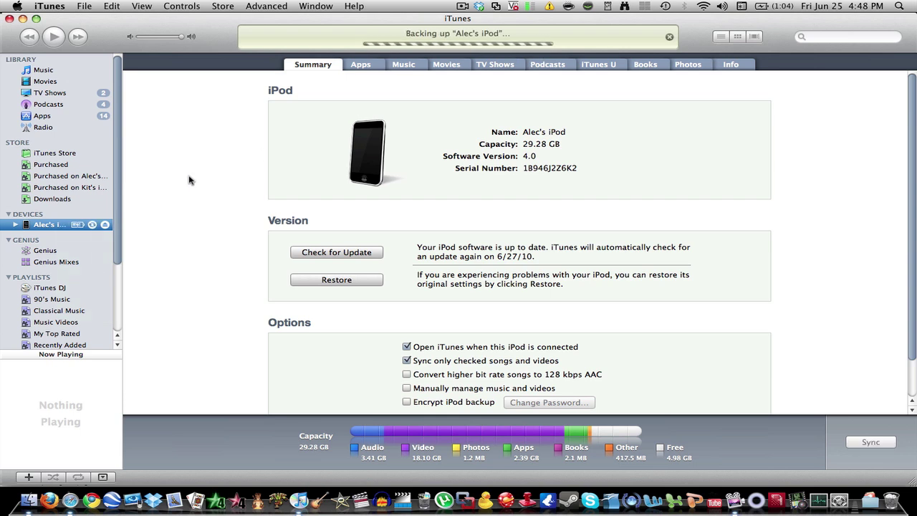
# Step: Try restoring the iPod with iPod3,1_4.0_8A293_Restore.ipsw from the Downloads folder, cancelling at the erase confirmation
pyautogui.click(317, 283)
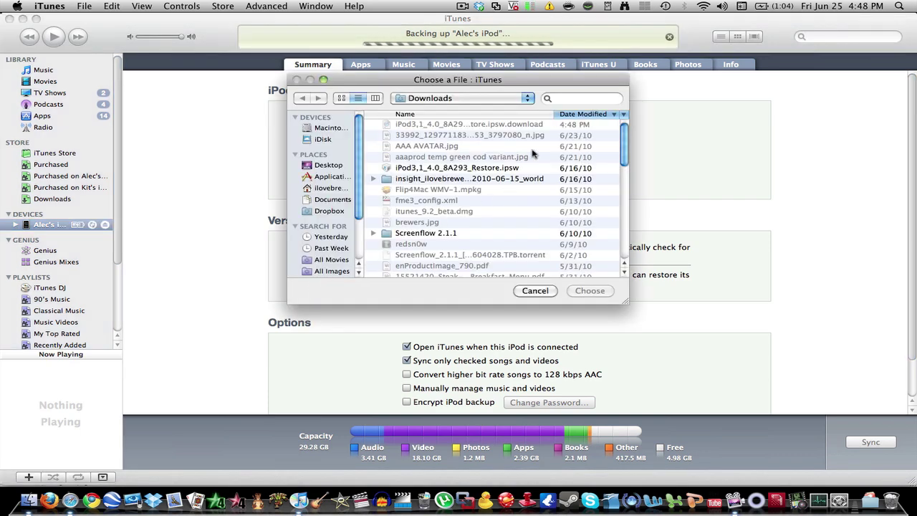
pyautogui.click(508, 167)
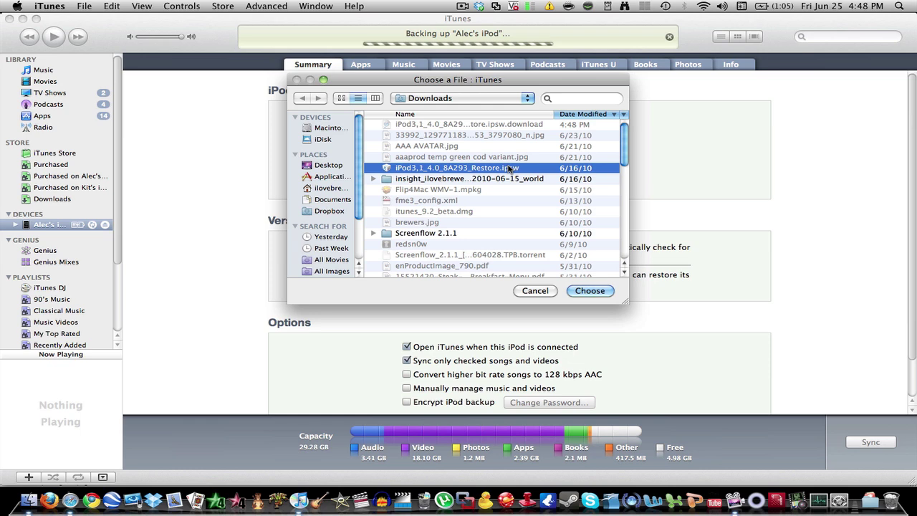
pyautogui.doubleClick(508, 168)
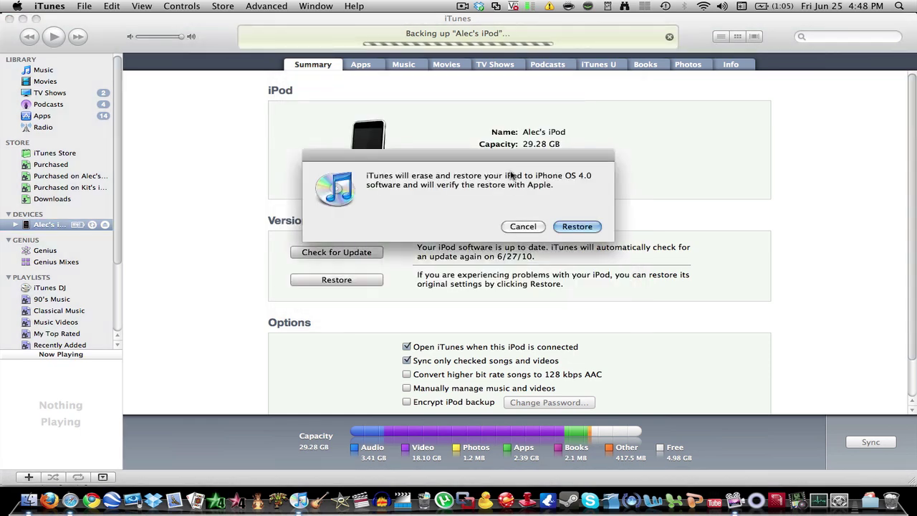
pyautogui.click(522, 227)
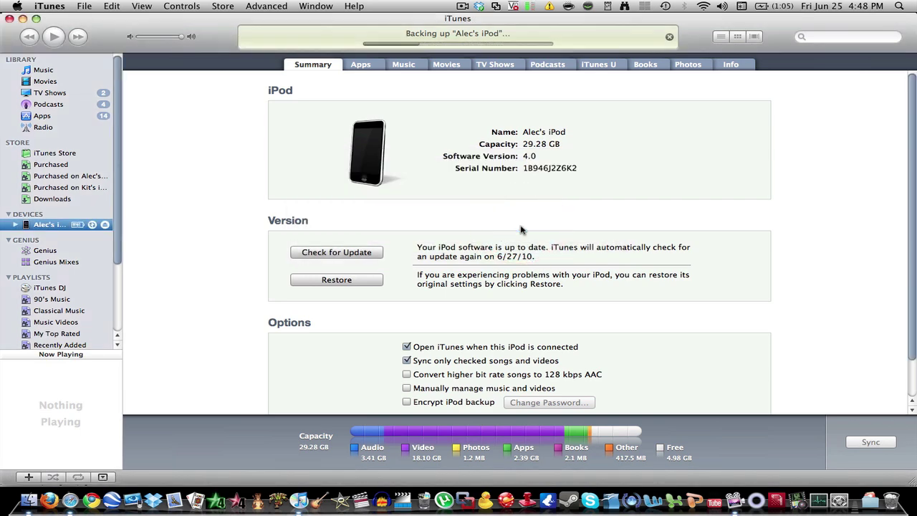